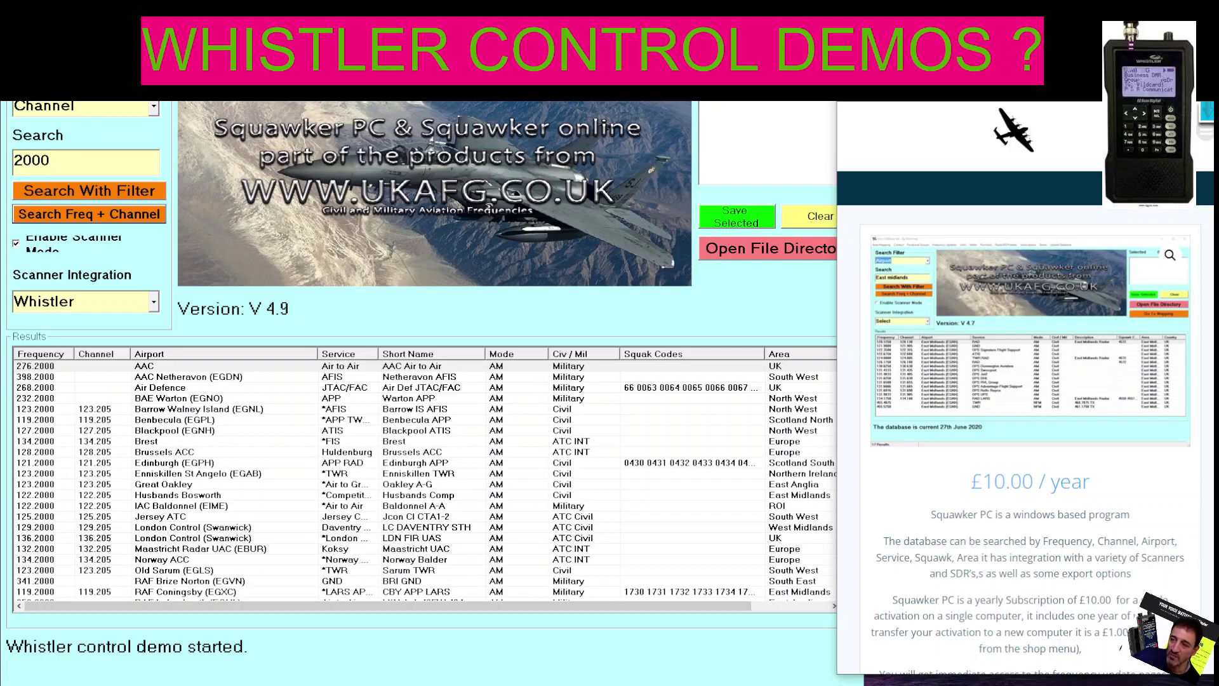
Set the Search Filter to Airport instead of Channel.
left_click(153, 110)
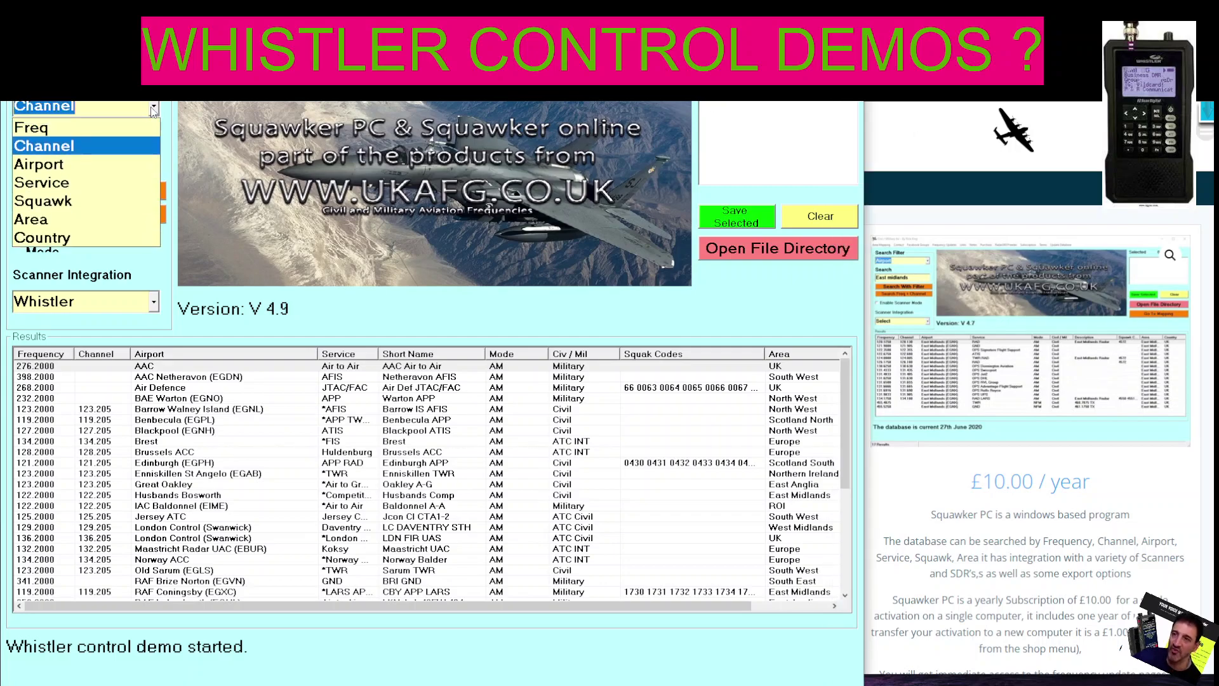
left_click(104, 167)
left_click(84, 163)
Replace the search term with 'bristol' to list the Bristol (EGGD) frequencies.
double_click(94, 165)
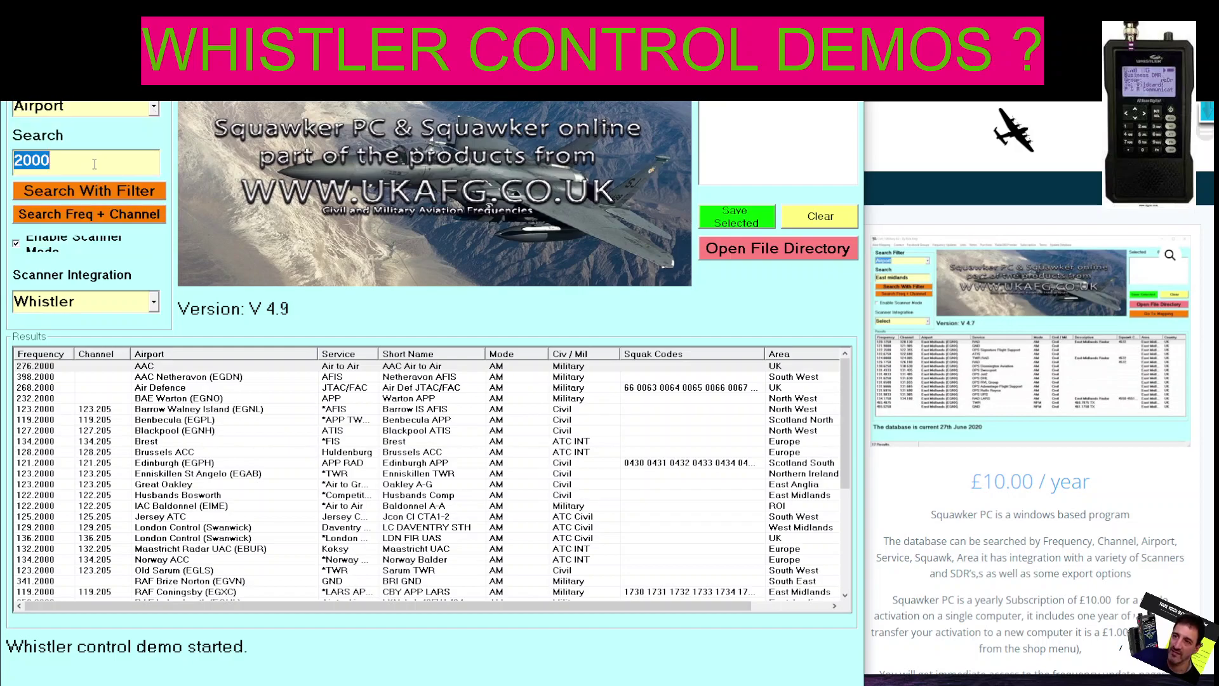
type("bris")
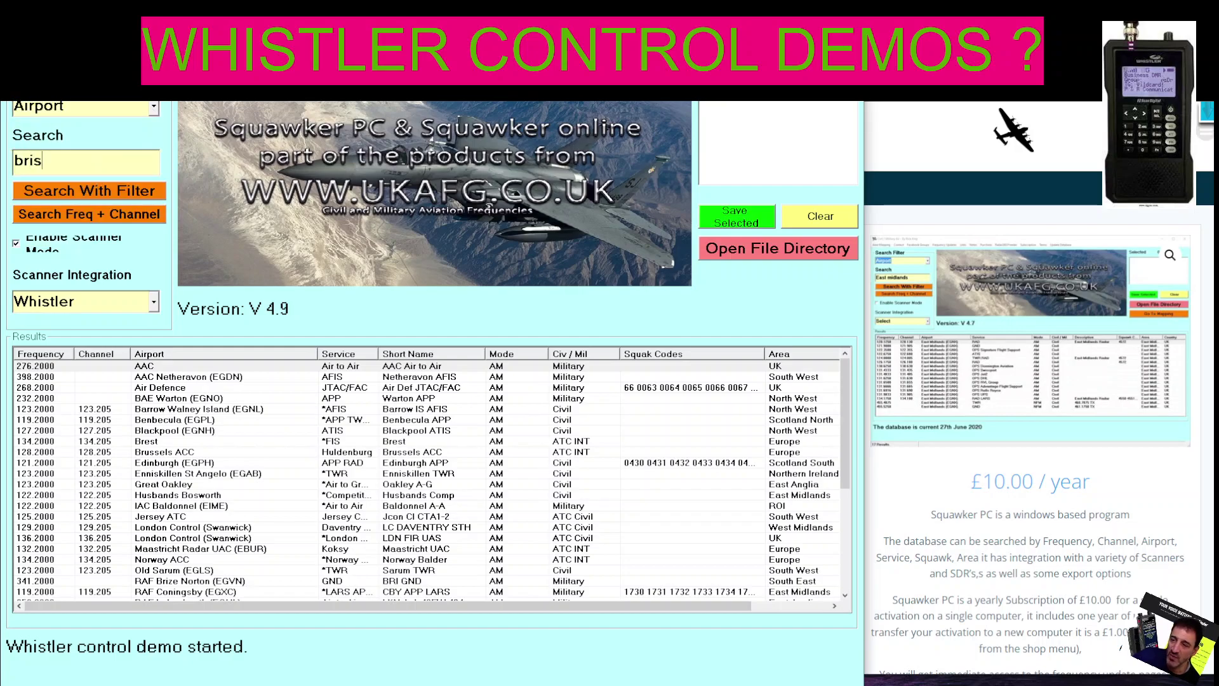
type("tol")
key("Return")
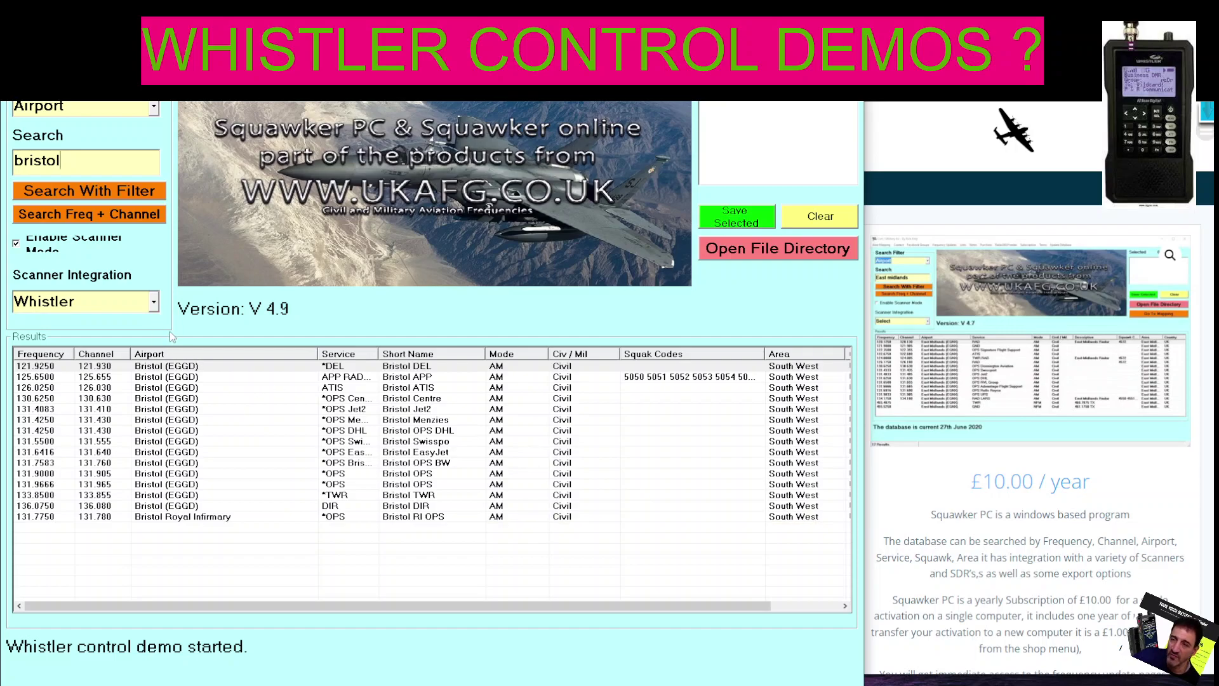
left_click(155, 302)
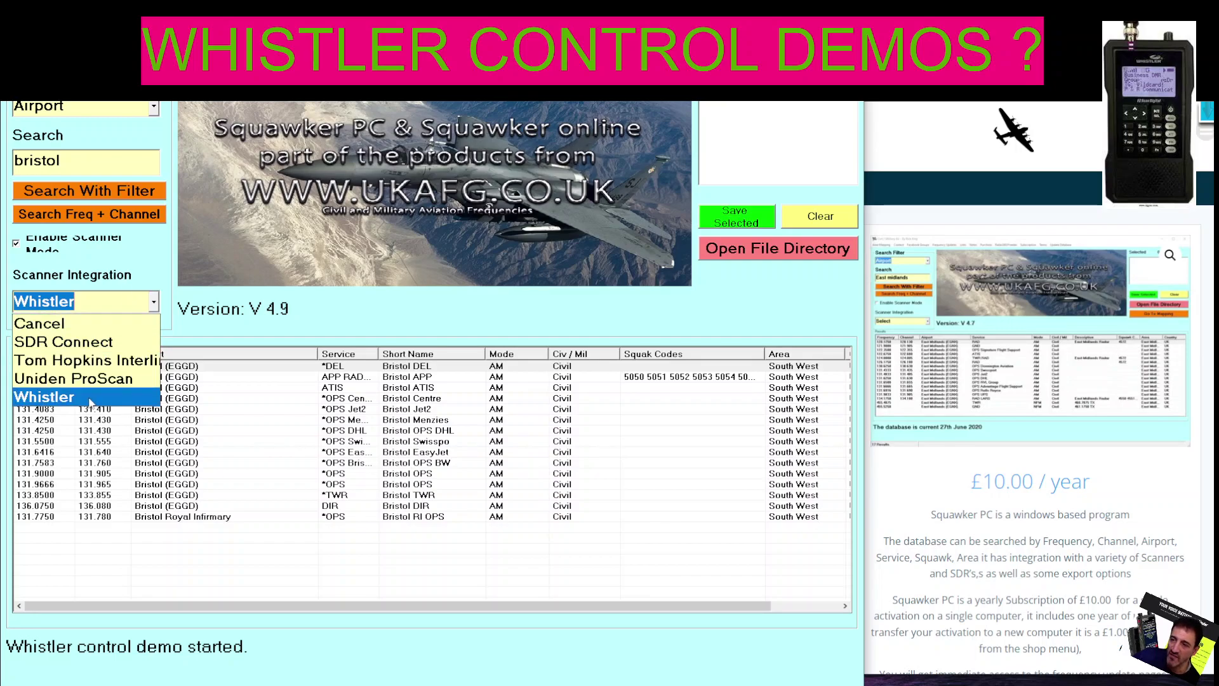
Try Uniden ProScan integration, then switch back to Whistler and close its demo file finder.
left_click(97, 380)
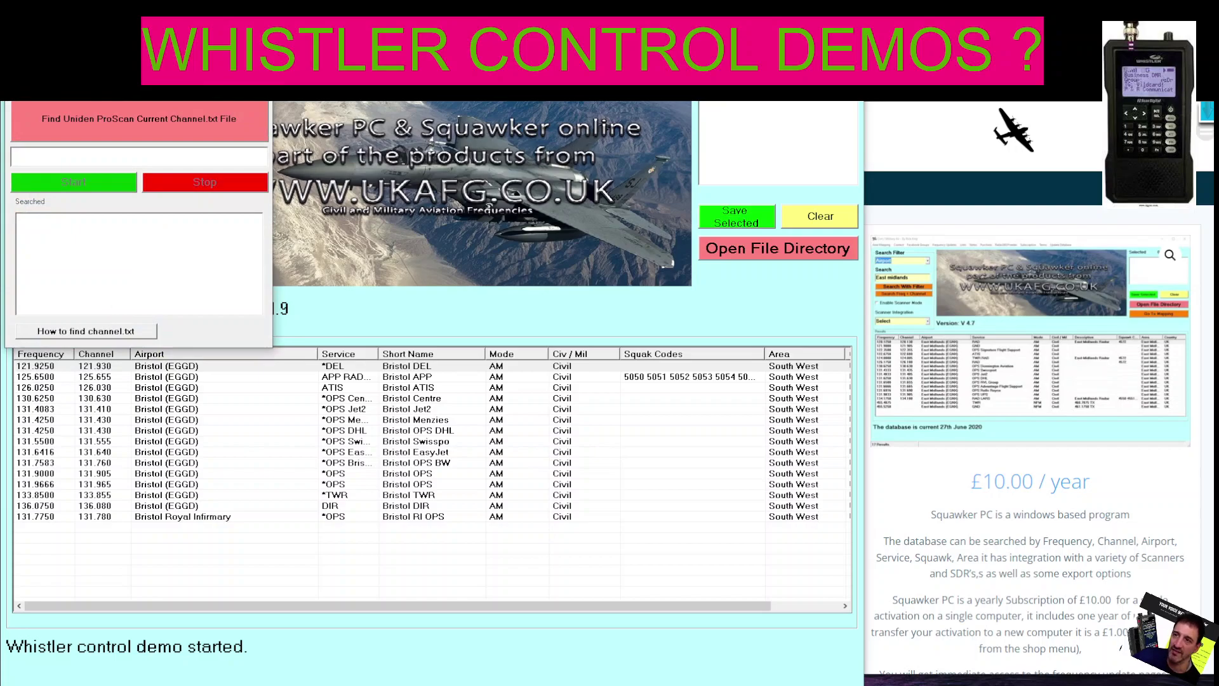
left_click(208, 180)
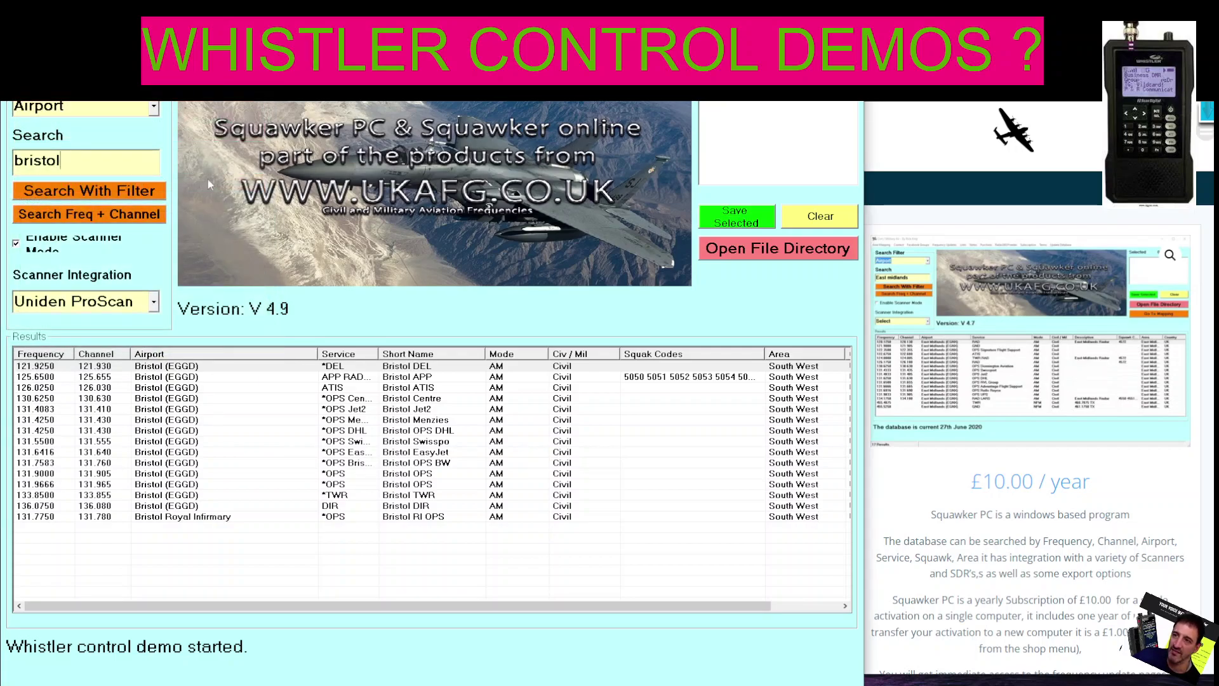
left_click(154, 302)
left_click(93, 391)
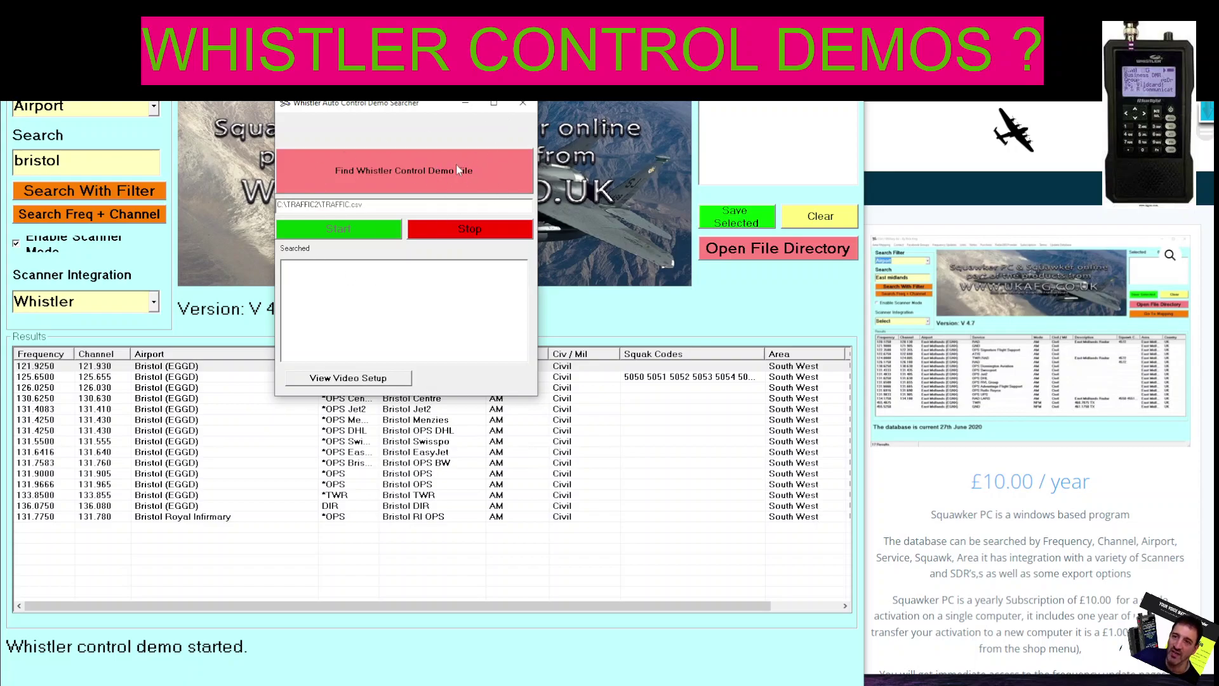
left_click(527, 106)
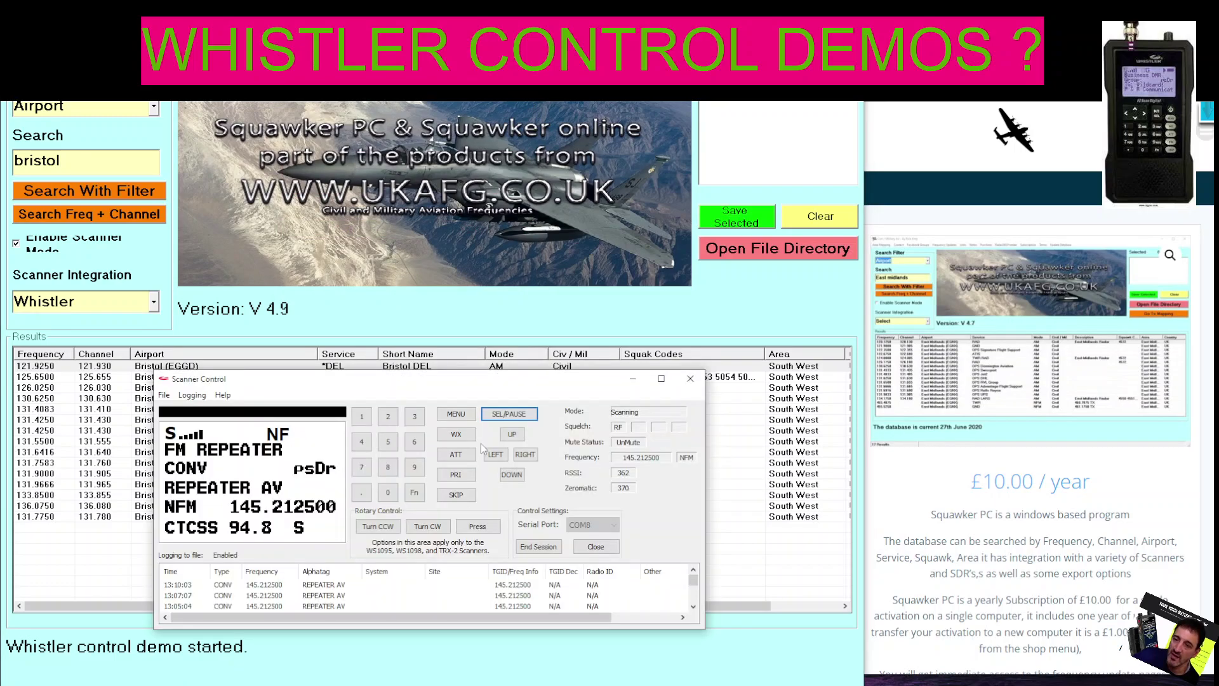
Move the Whistler Scanner Control aside, then minimize it to reveal the Bristol results.
left_click_drag(480, 377, 456, 347)
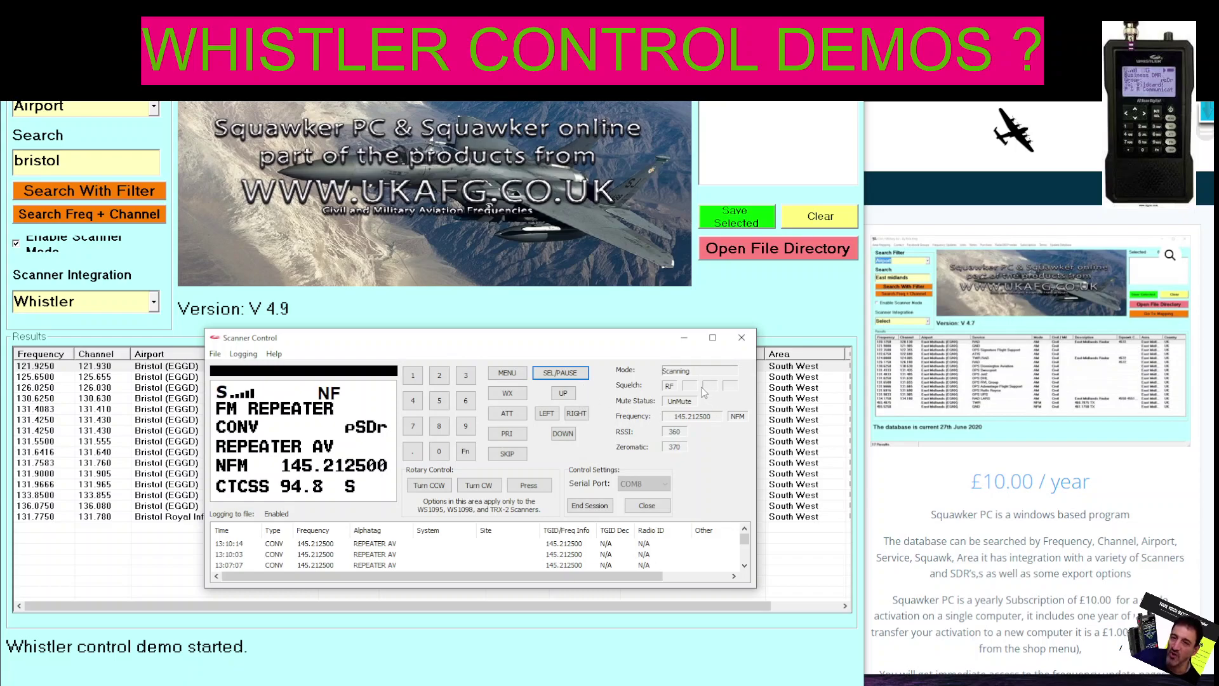
left_click(684, 337)
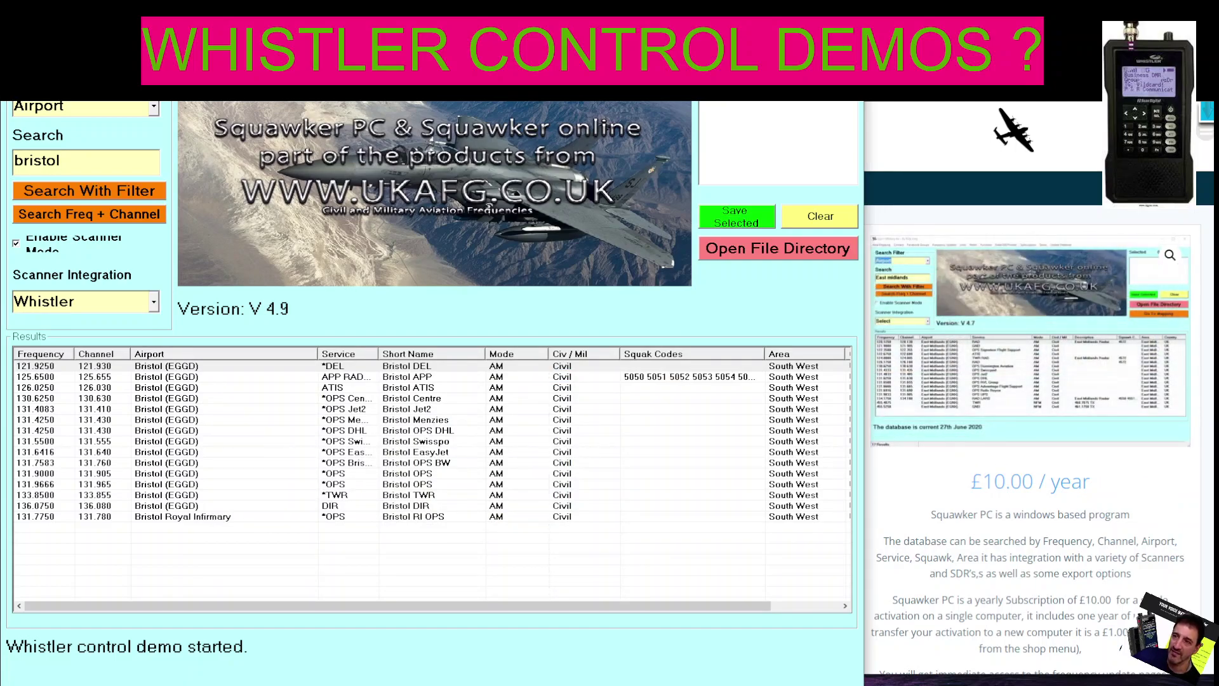
Switch the Search Filter to Squawk and run a search, dismissing the no-results message.
key("alt+Tab")
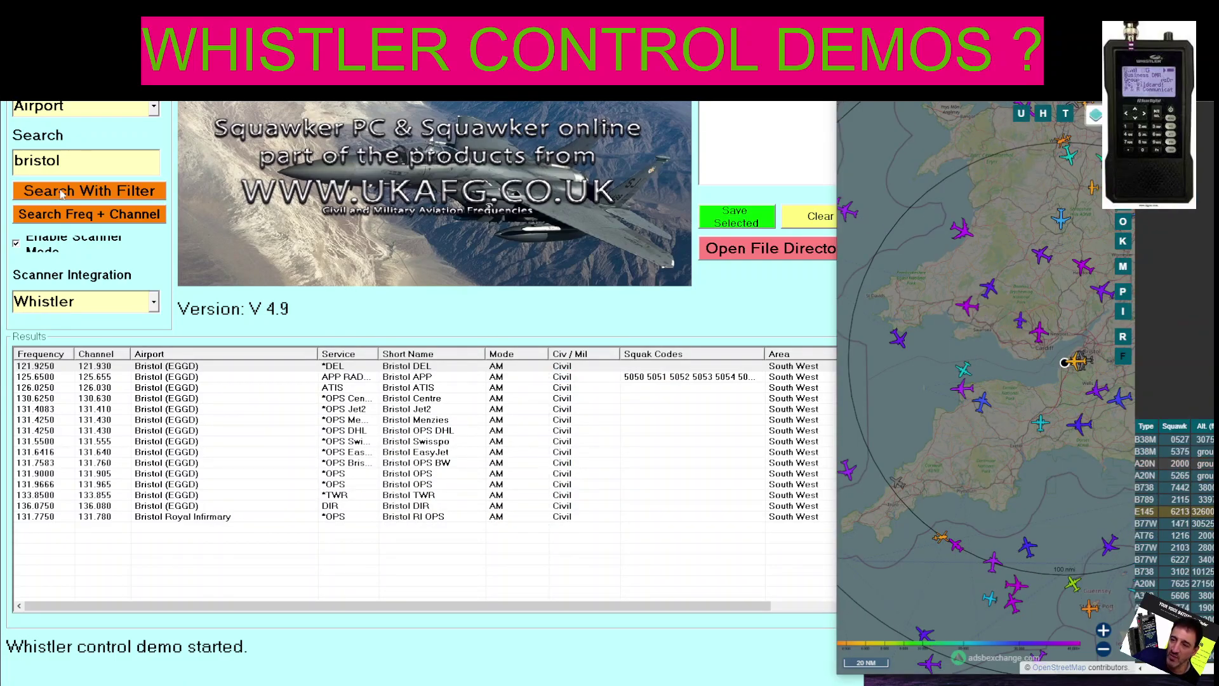
left_click(153, 108)
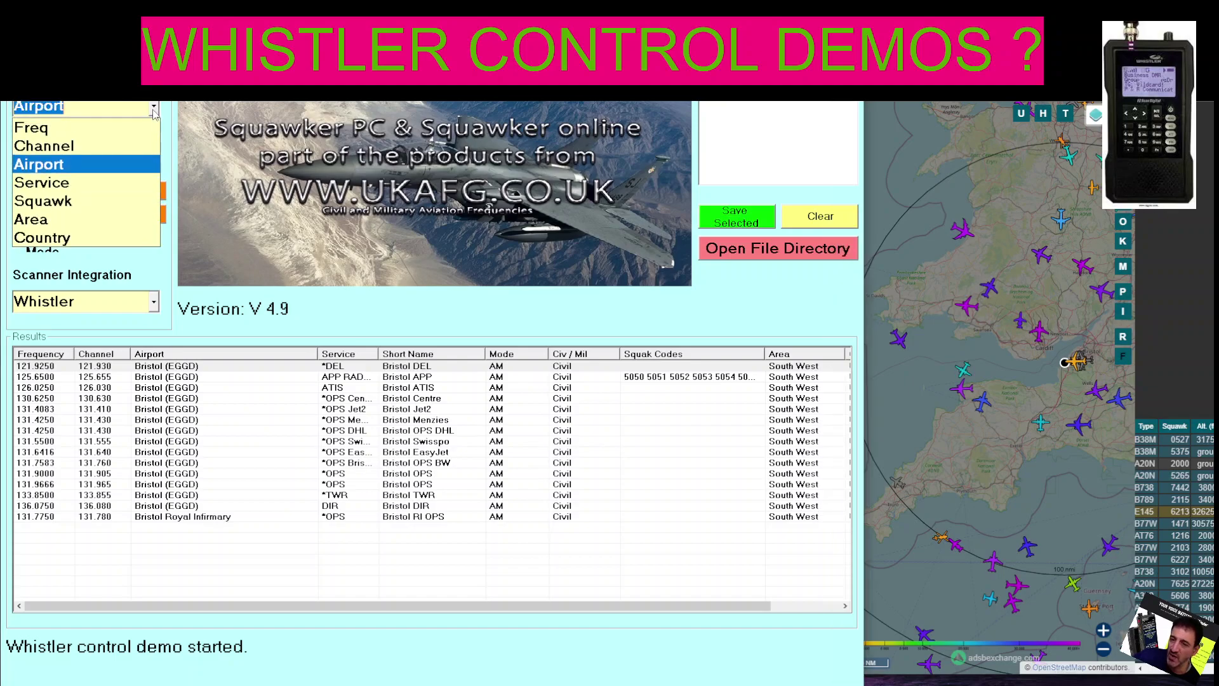
left_click(116, 201)
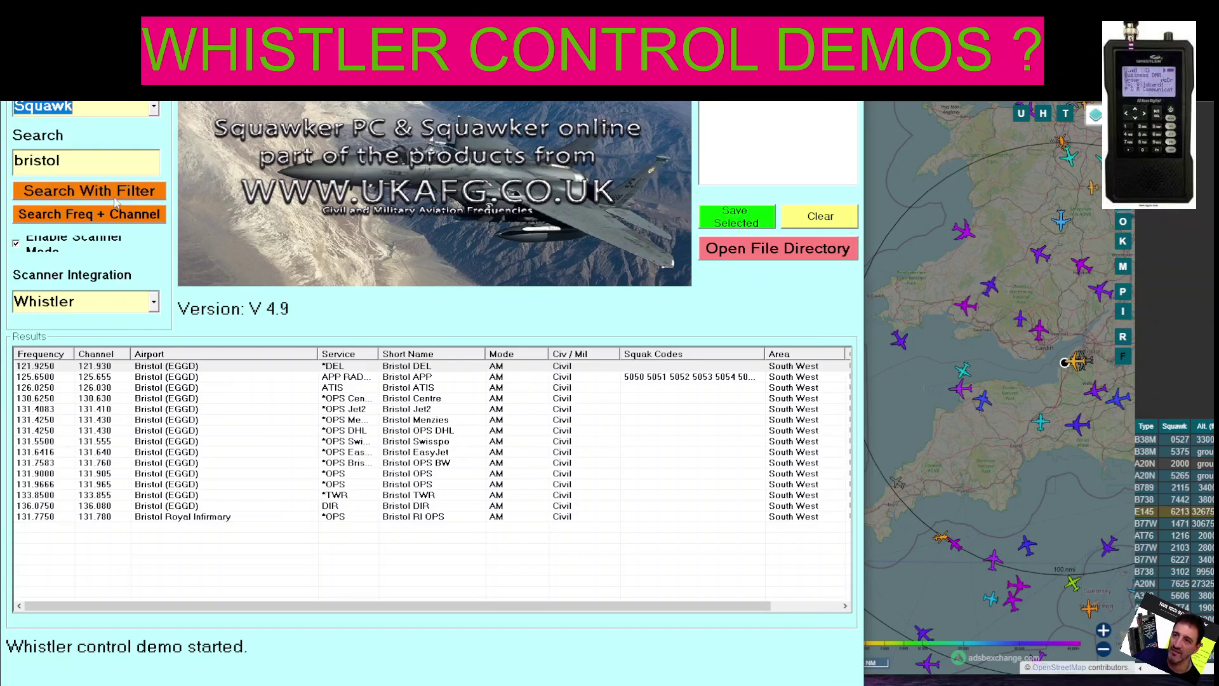
left_click(71, 163)
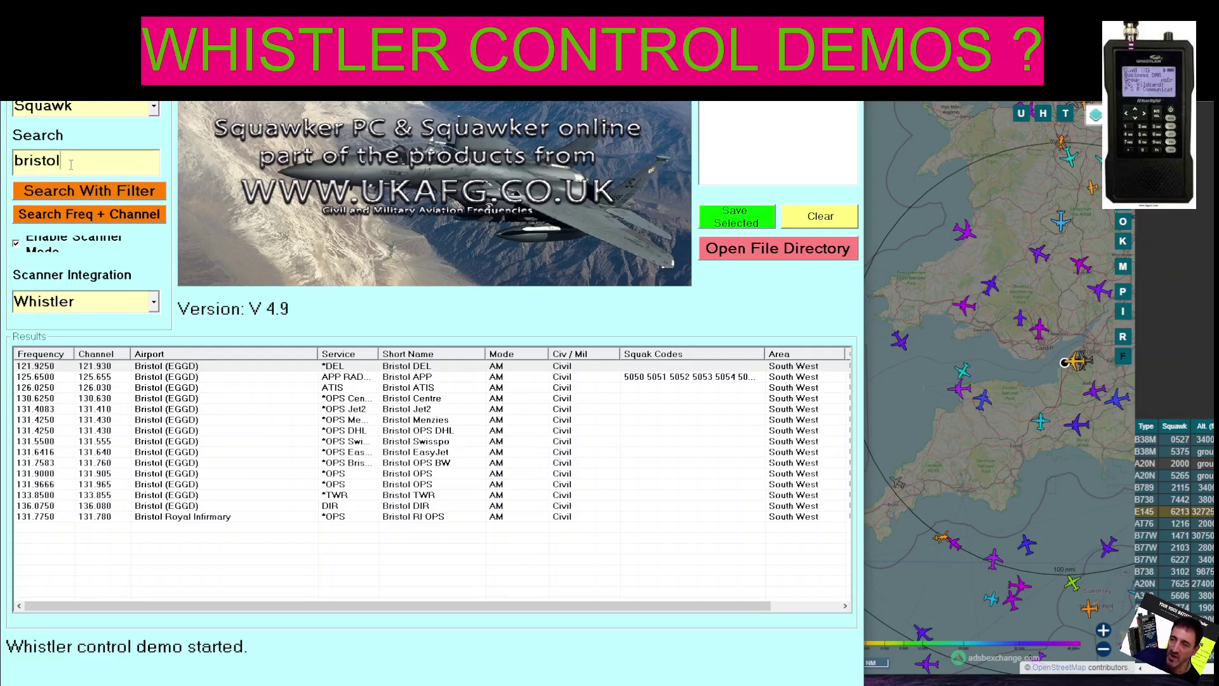
left_click(83, 198)
left_click(681, 400)
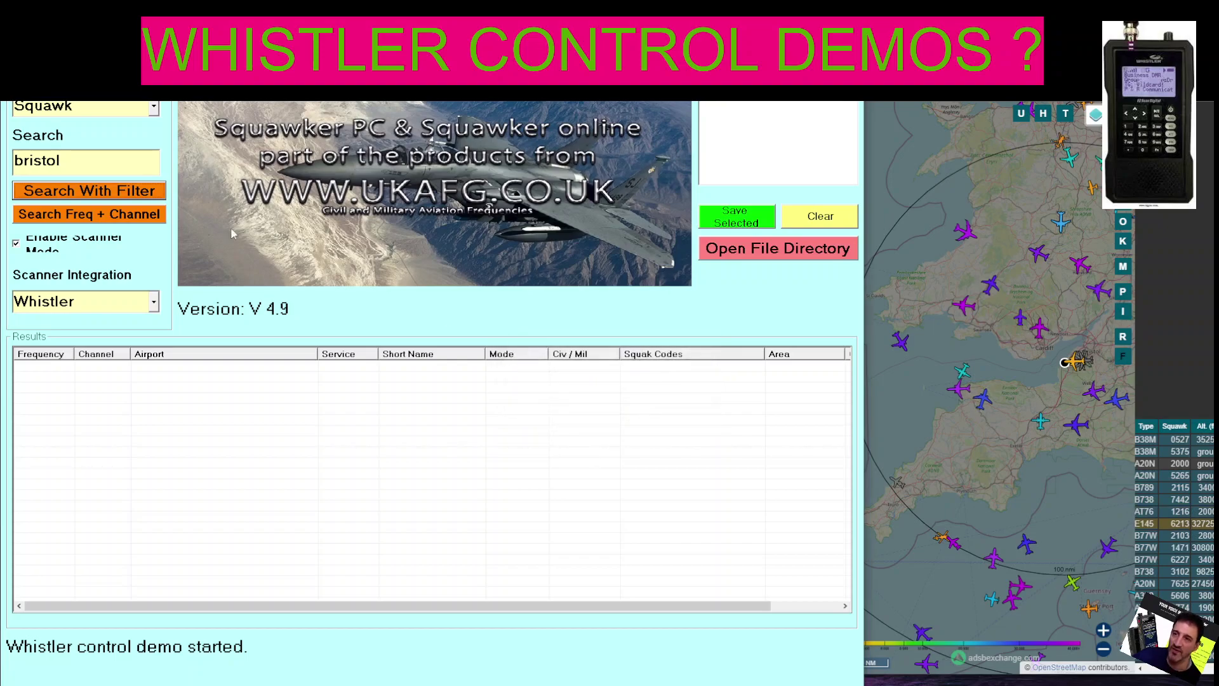
Search squawk 2000 with the filter, then list its frequency and channel matches.
left_click(88, 161)
key("BackSpace")
key("BackSpace")
key("BackSpace")
key("BackSpace")
key("BackSpace")
key("BackSpace")
key("BackSpace")
type("2000")
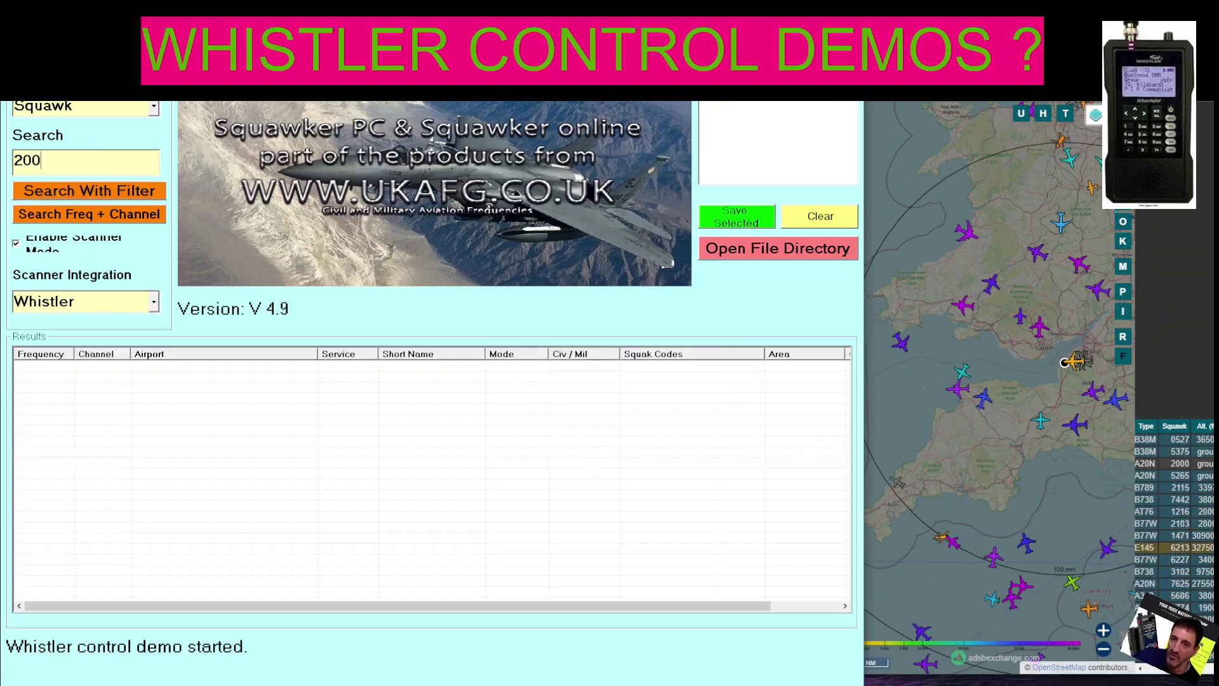
left_click(106, 191)
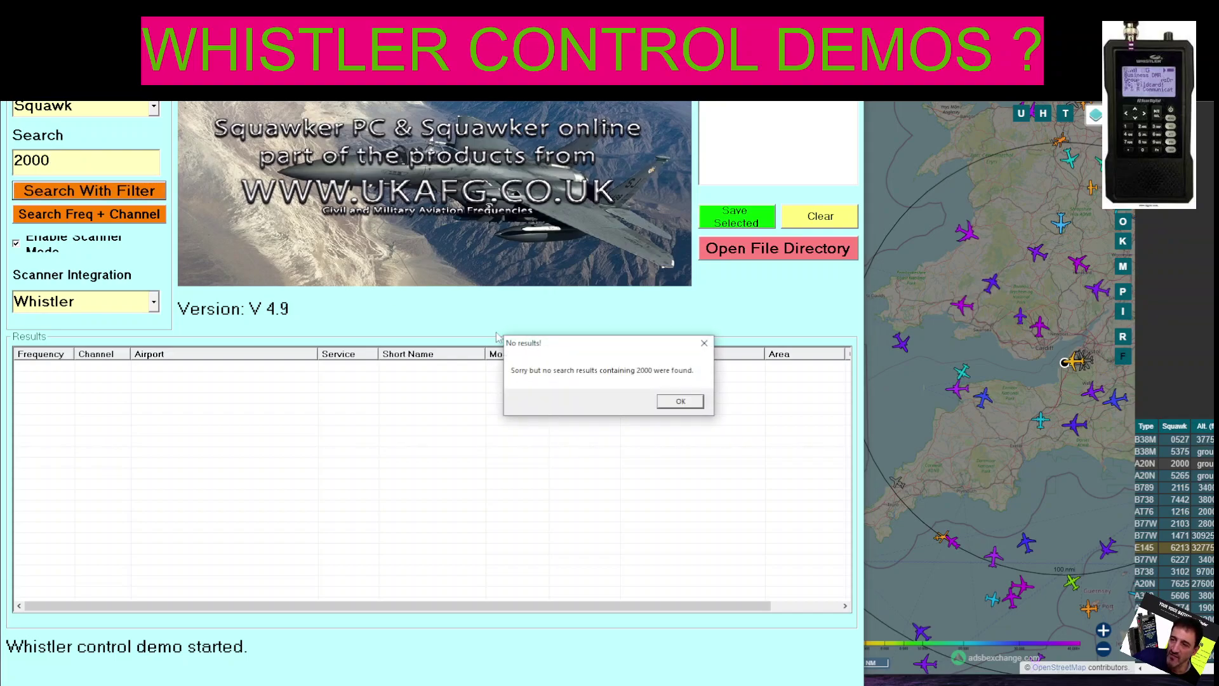
left_click(688, 414)
left_click(94, 216)
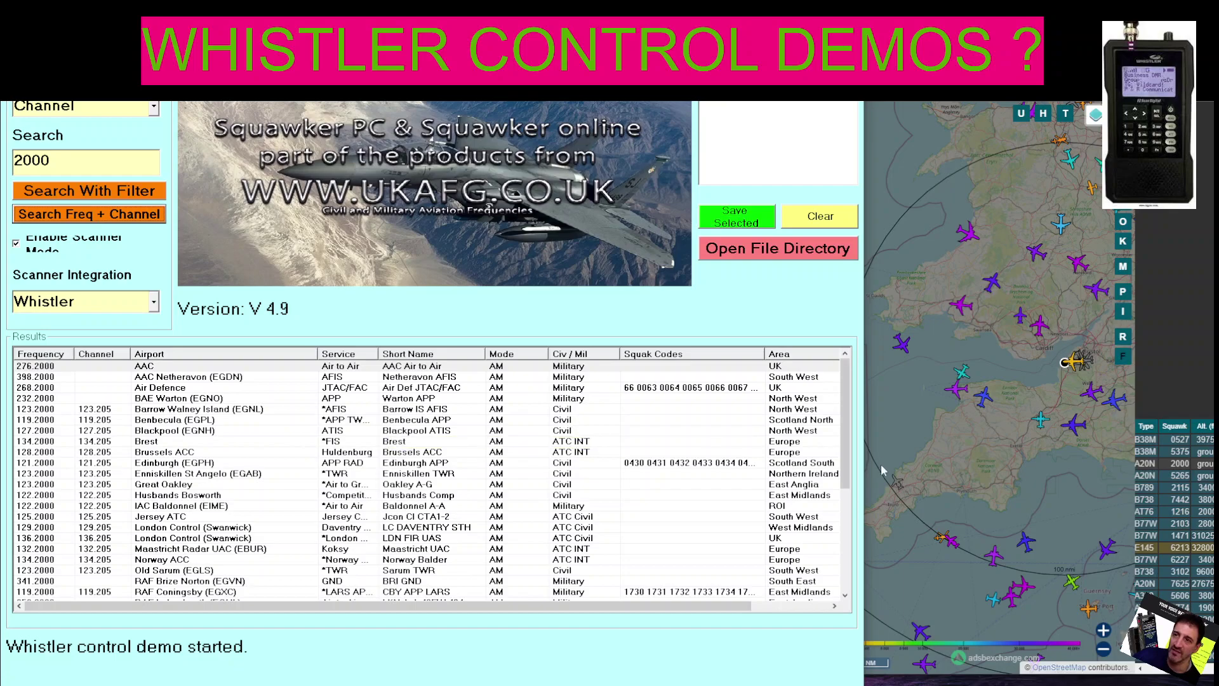
left_click(905, 228)
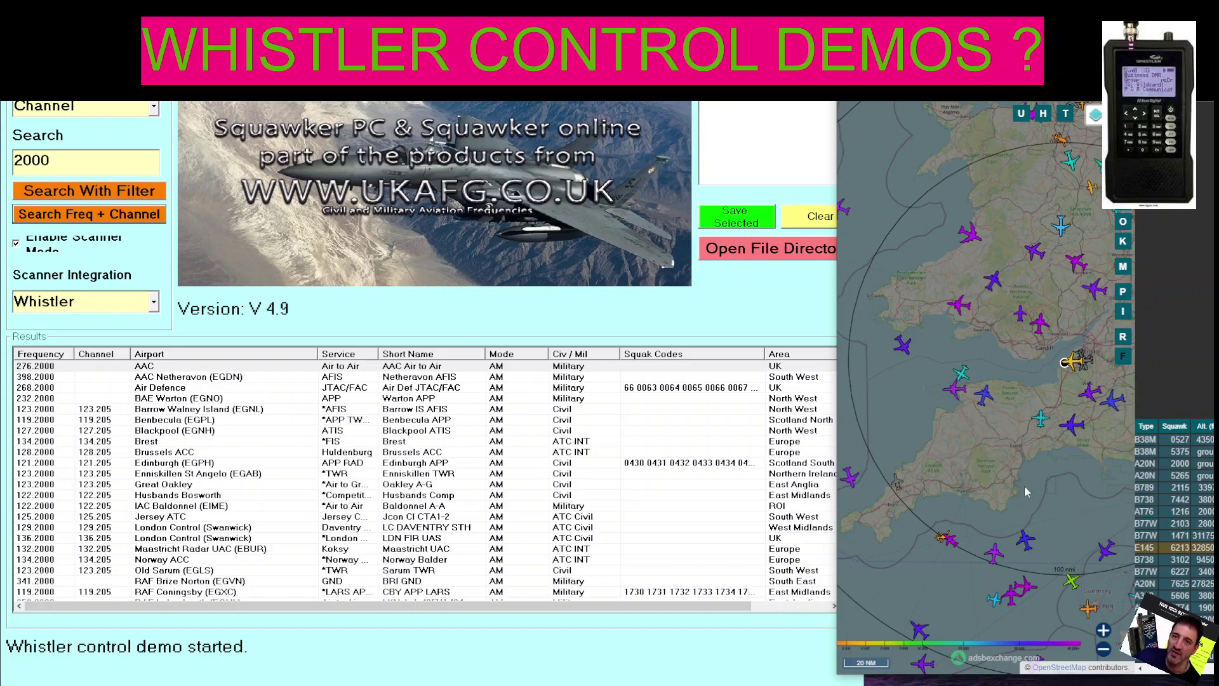
Inspect aircraft TOM1GL and EZY735C on the ADS-B map, then clear Squawker's search term.
left_click(1069, 362)
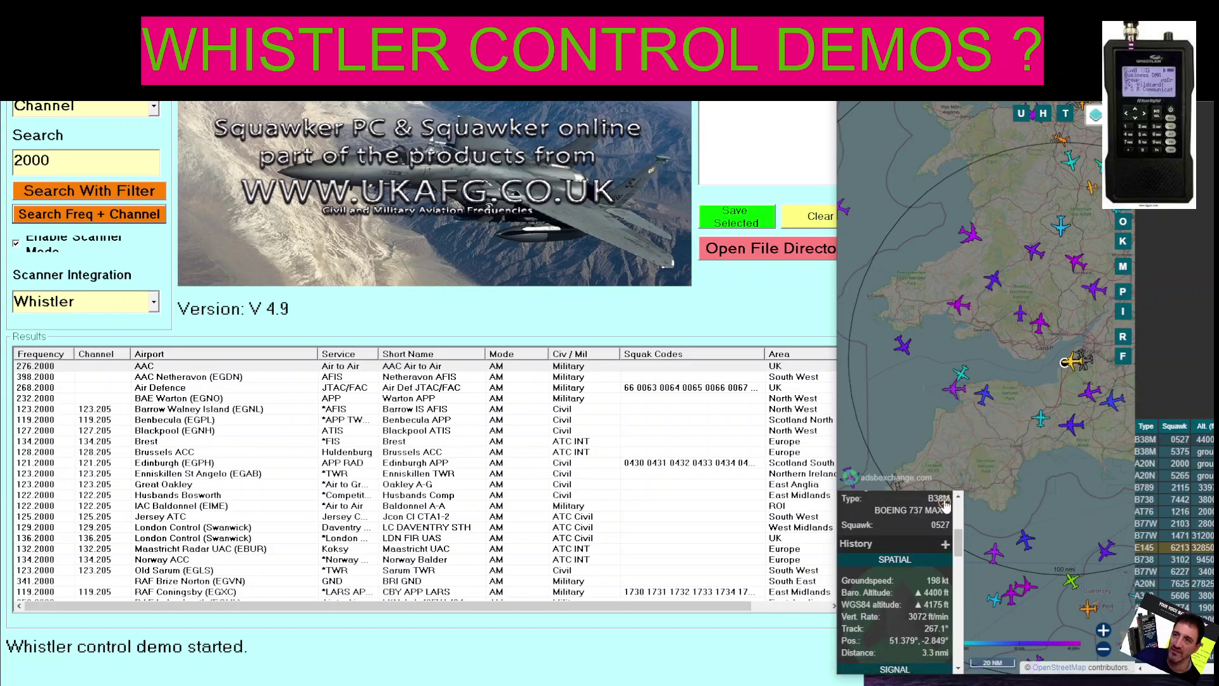
left_click_drag(958, 551, 955, 508)
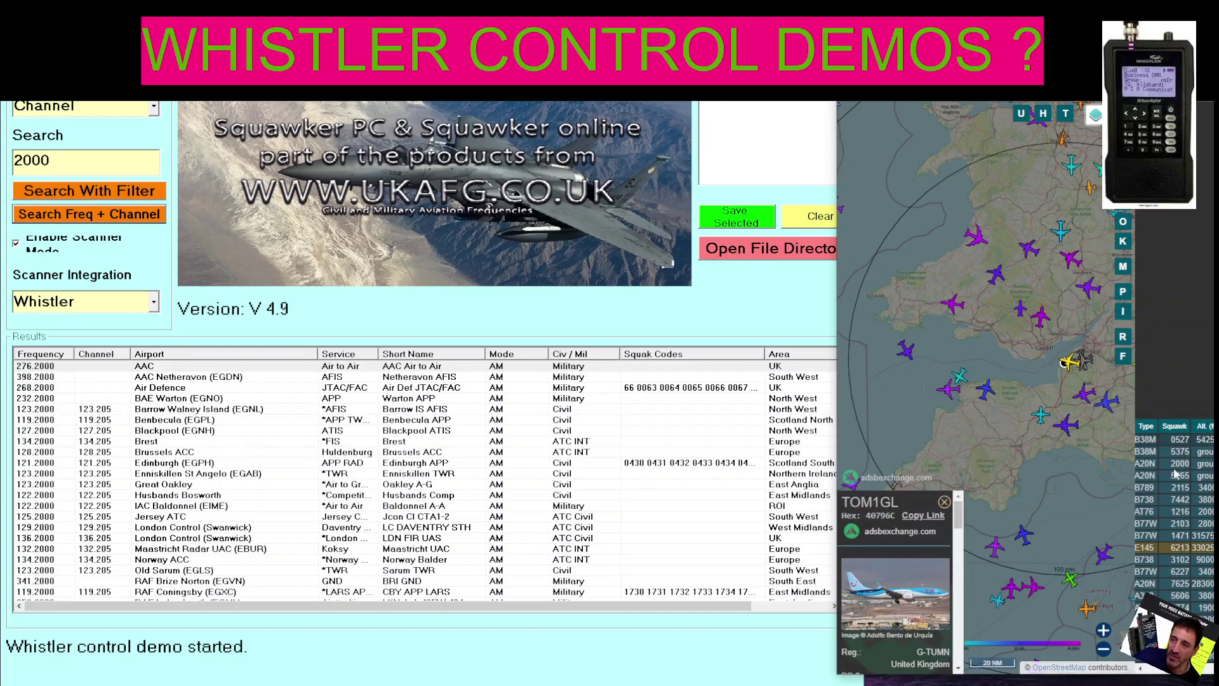
left_click(1180, 592)
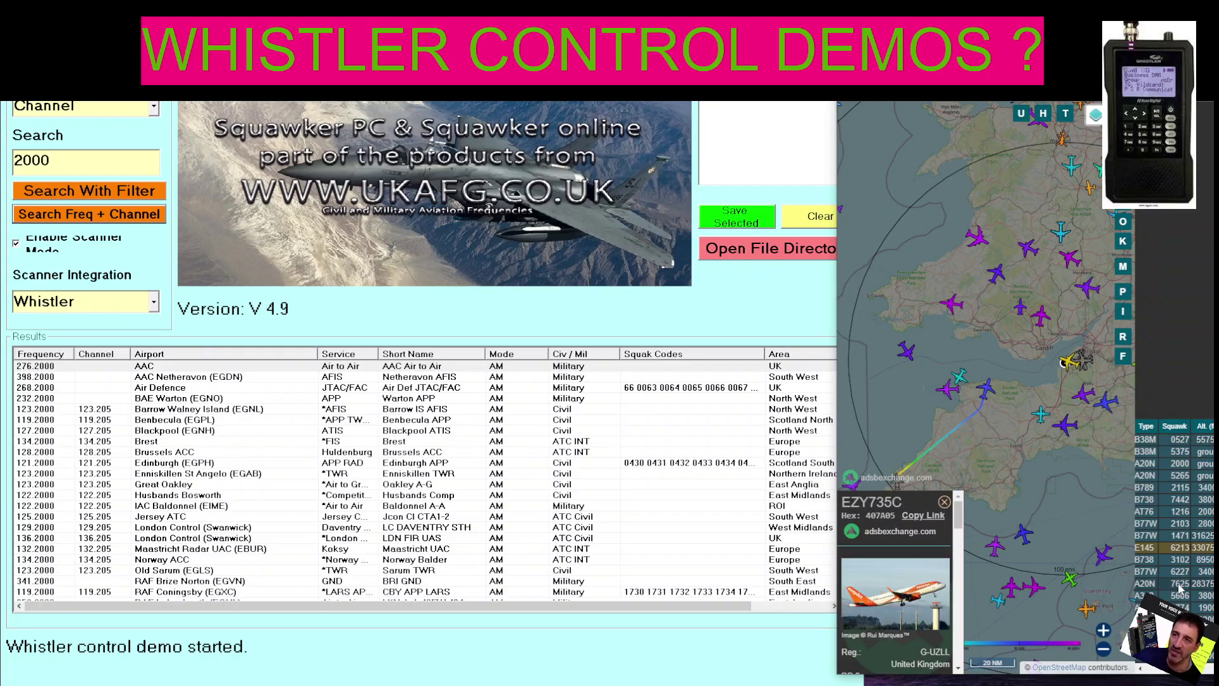
left_click(77, 164)
key("BackSpace")
key("BackSpace")
key("BackSpace")
key("BackSpace")
Run a filtered search for squawk 7625 and dismiss the No results! message.
type("75")
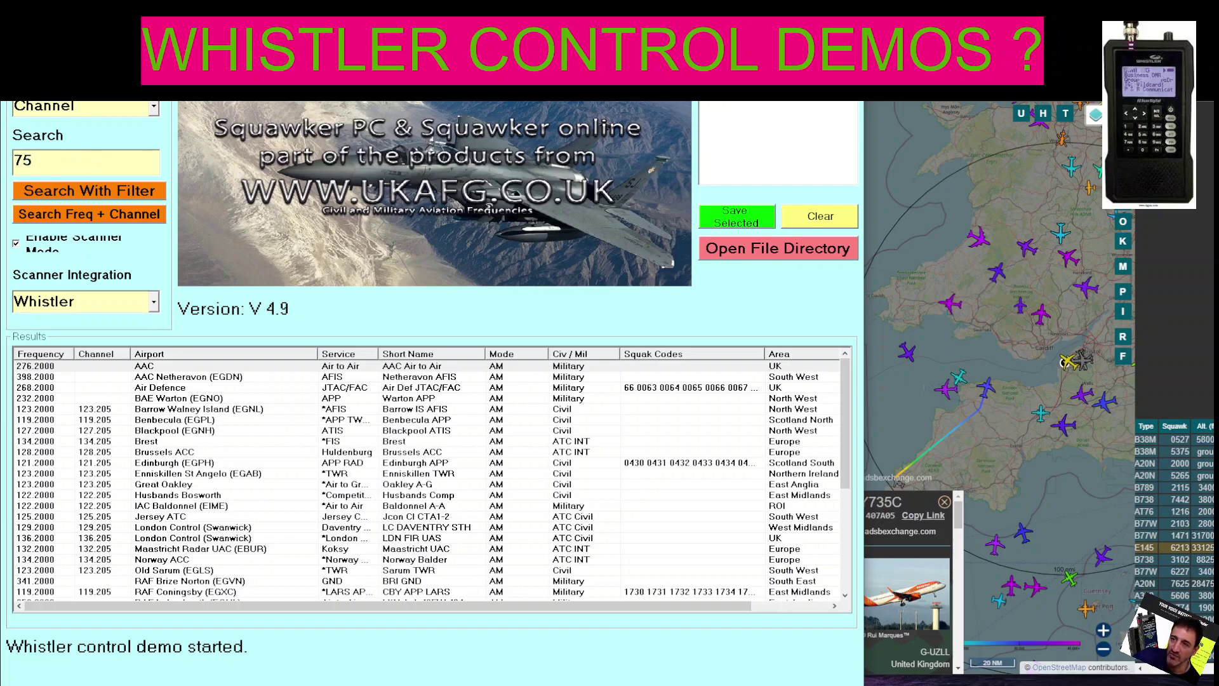
key("BackSpace")
type("625")
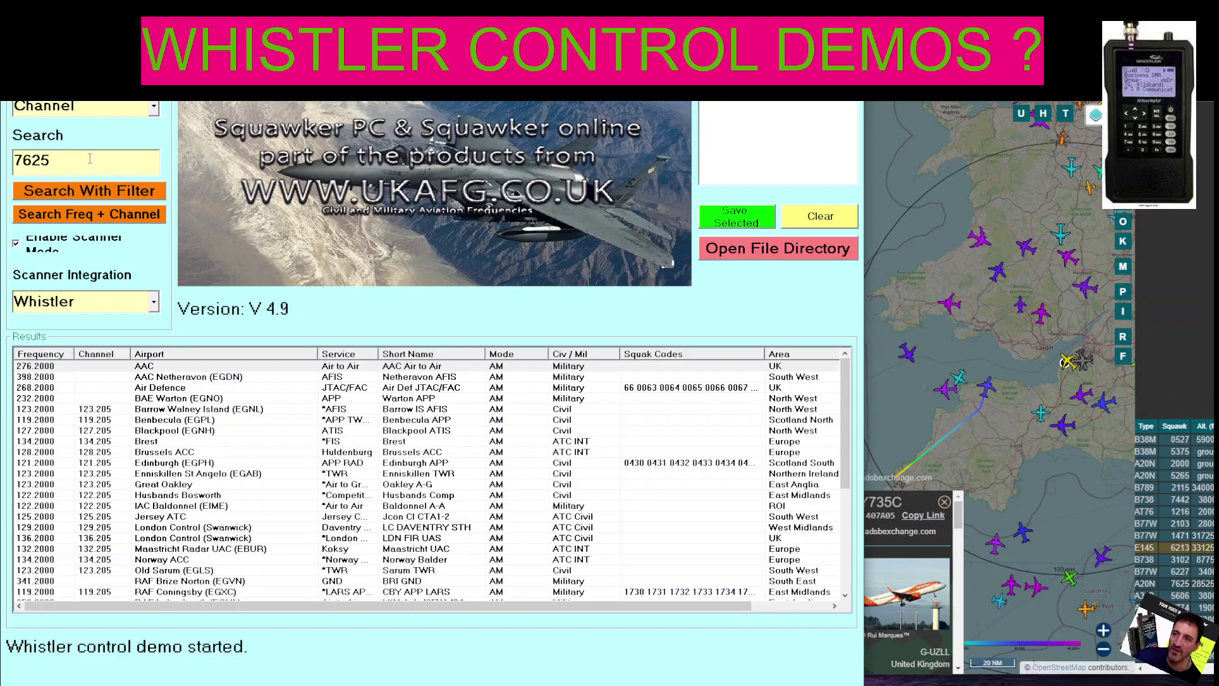
left_click(106, 215)
left_click(106, 197)
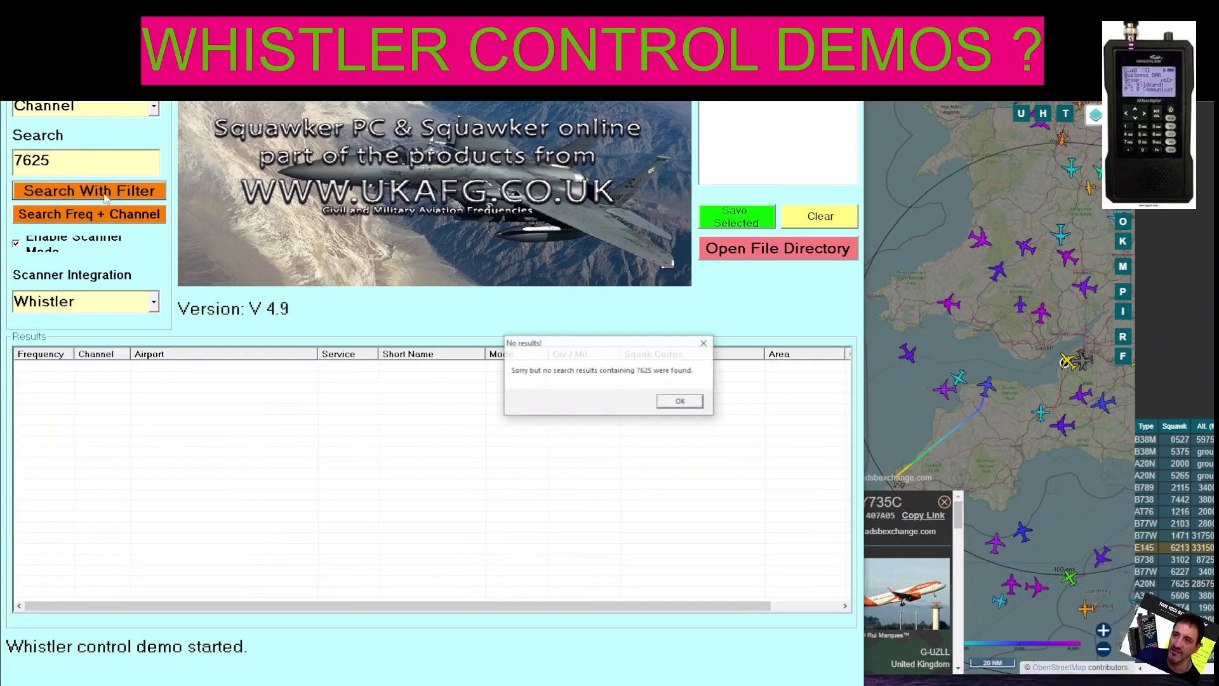
left_click(674, 403)
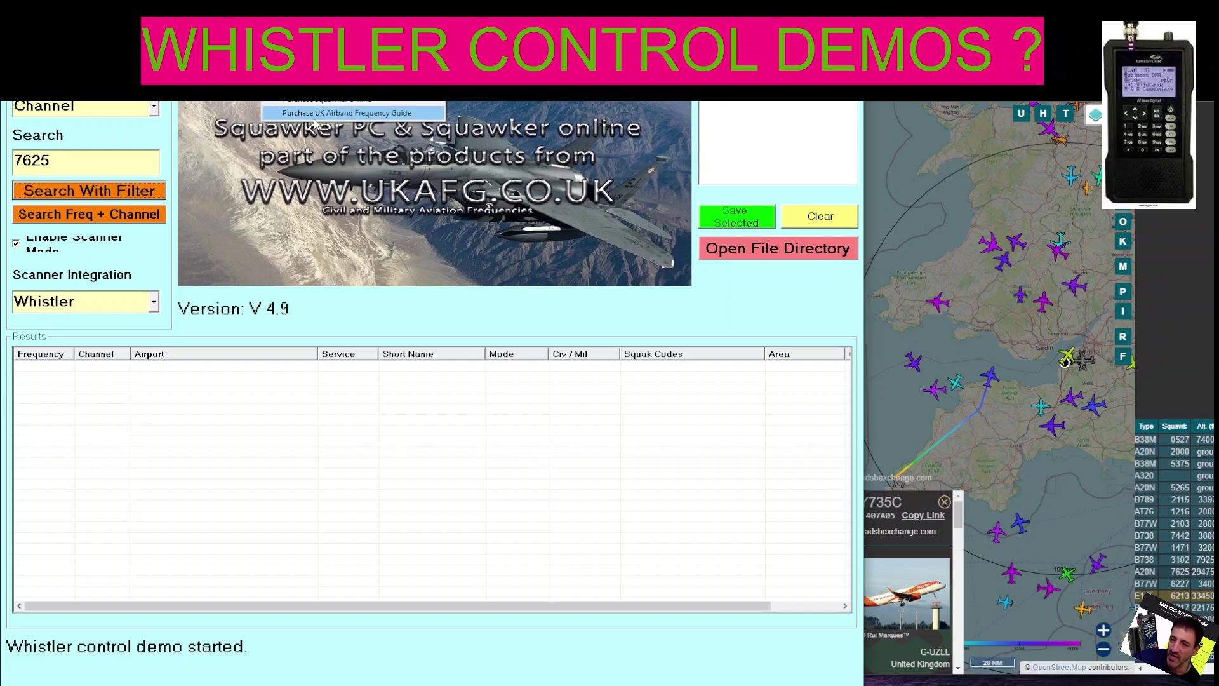
View the Purchase UK Airband Frequency Guide options, then dismiss them.
mouse_move(314, 89)
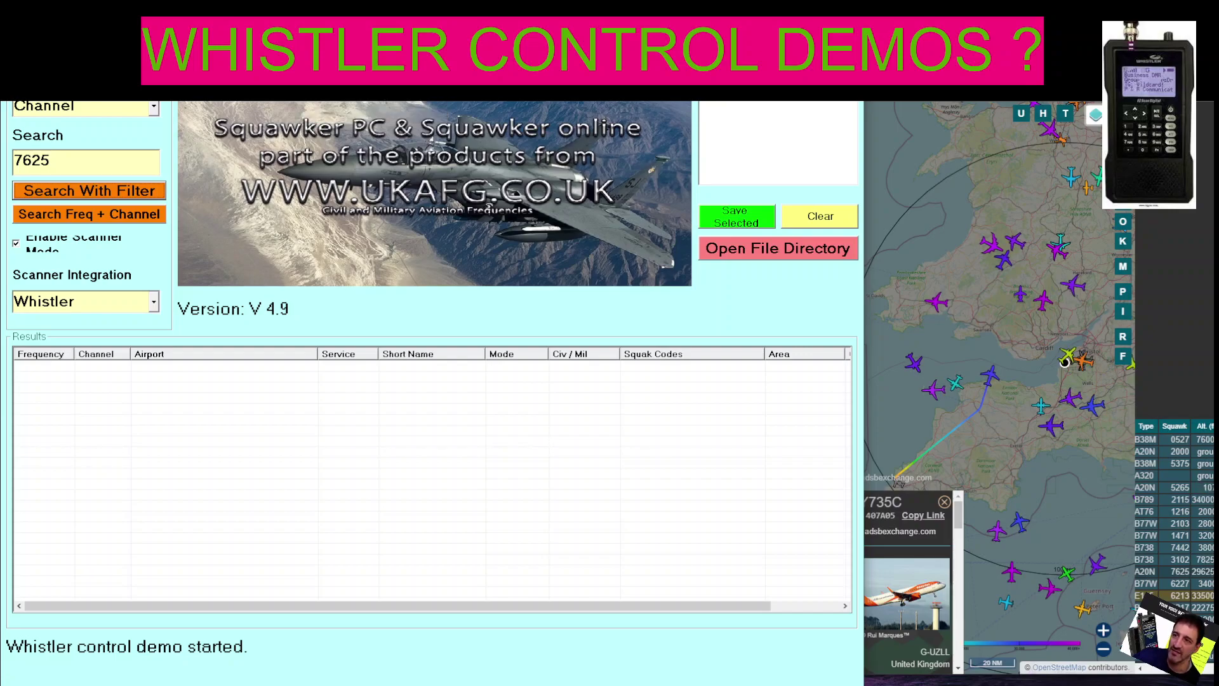
left_click(280, 92)
left_click(489, 465)
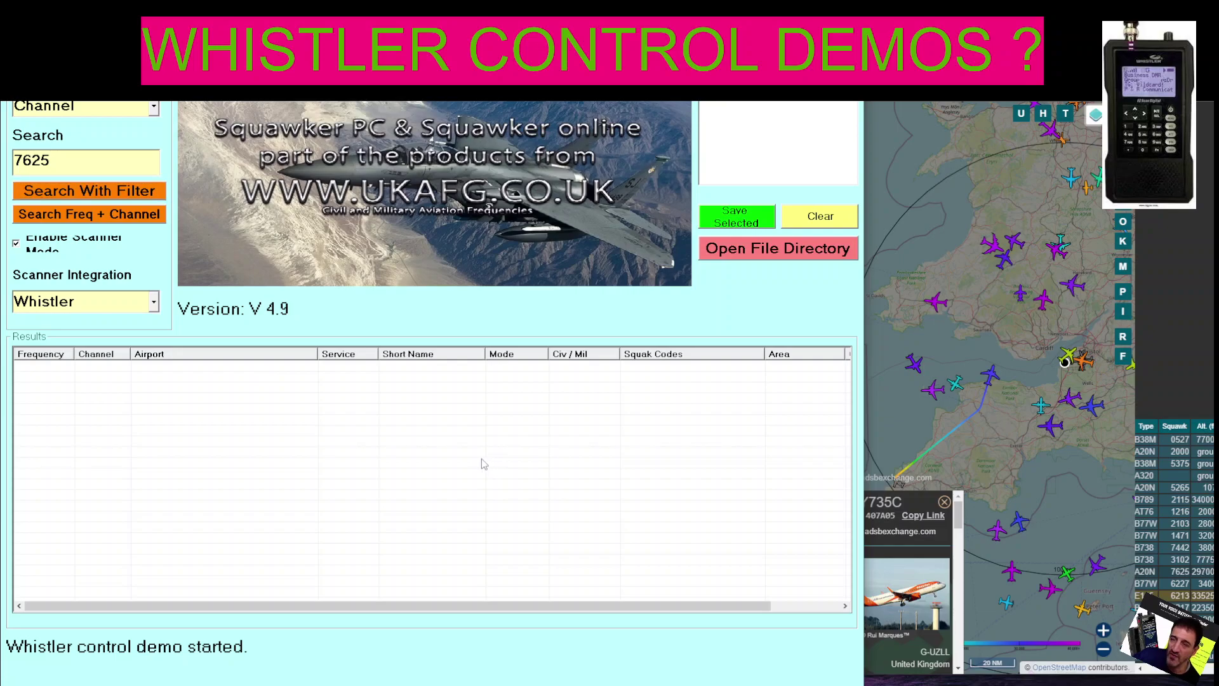